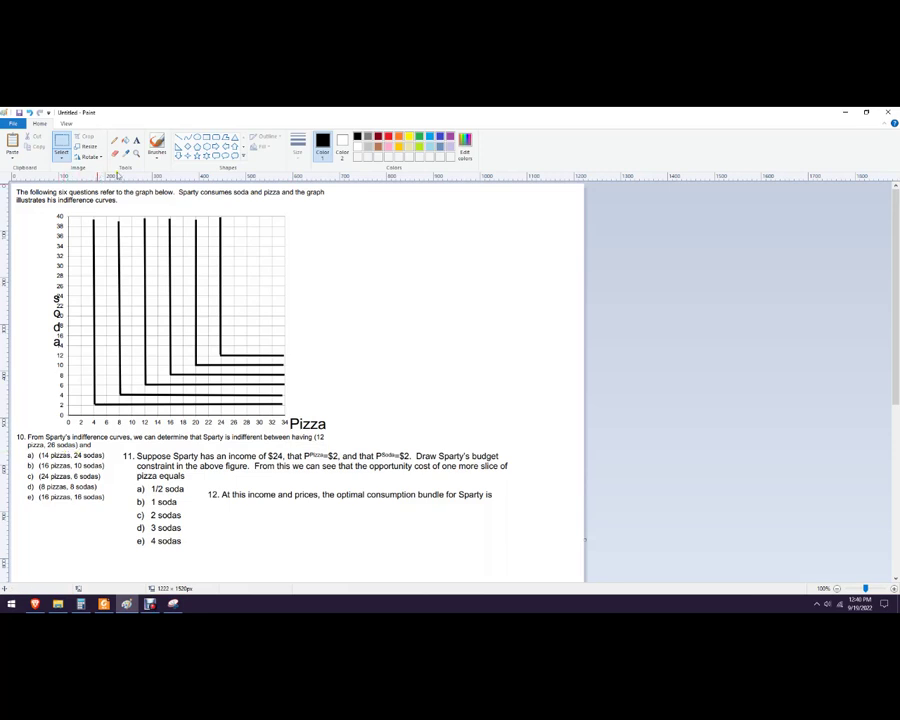
Step: Select the Brushes tool for freehand marking on the worksheet graph
click(157, 142)
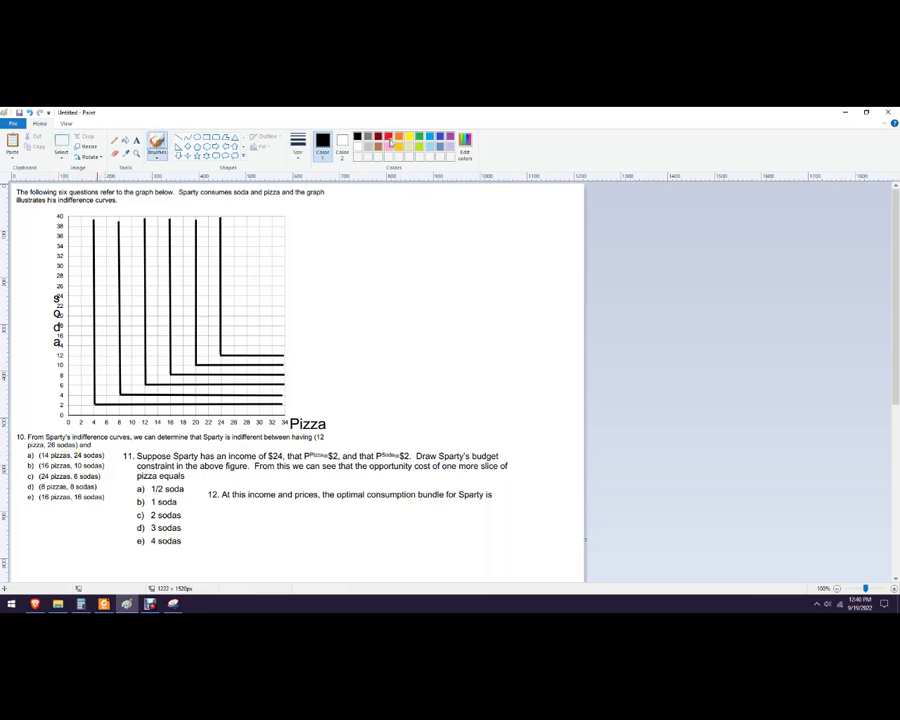
Step: In red, dot the 12 pizzas, 26 sodas bundle and undo a stray dot
click(388, 137)
click(145, 287)
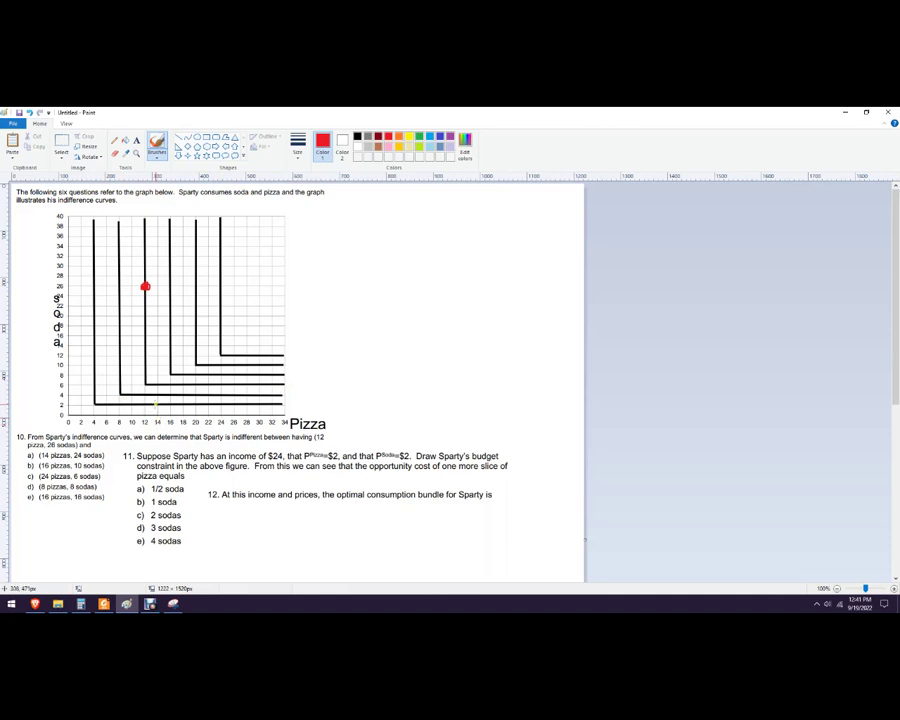
click(156, 296)
key(ctrl+z)
Step: Cross out option a) of question 10, undoing a misplaced scribble
drag(17, 451, 17, 458)
drag(170, 362, 174, 364)
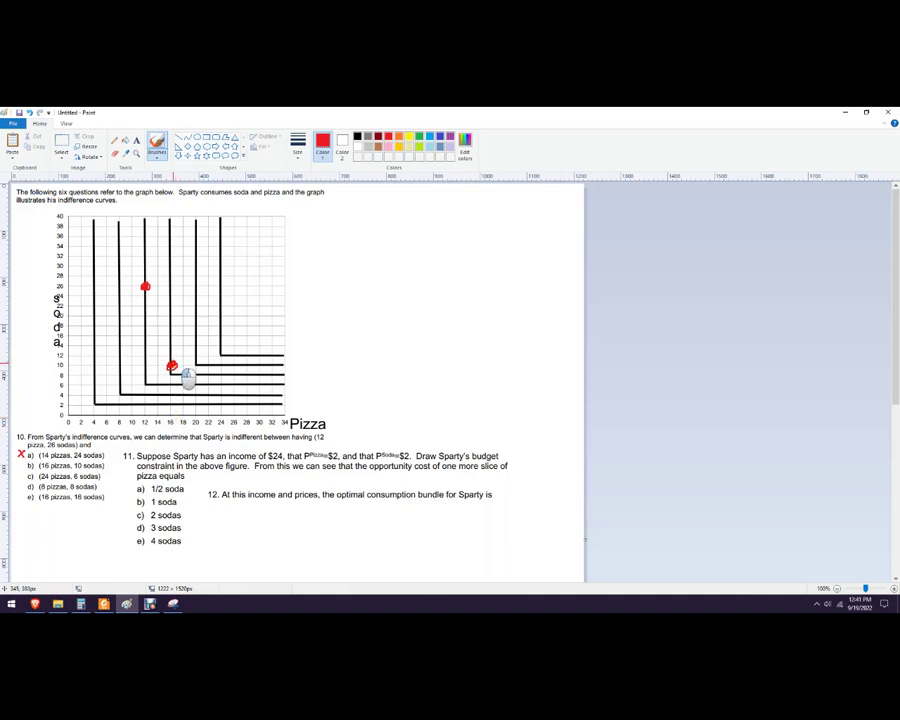
key(ctrl+z)
Step: Dot the 24 pizzas, 6 sodas bundle, trace the curve to it, and circle option c)
click(219, 382)
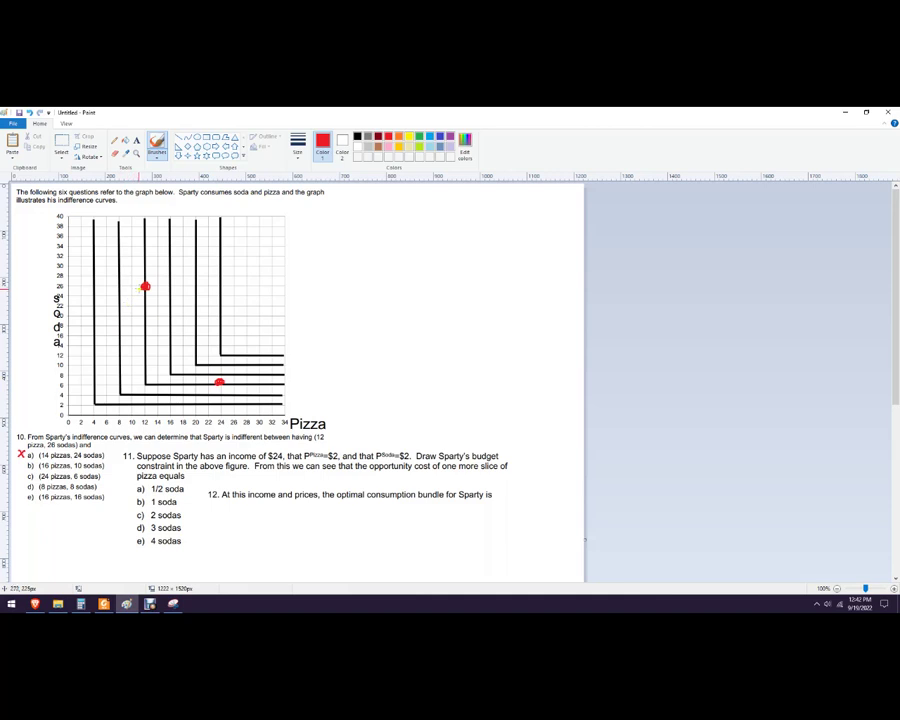
mouse_move(145, 289)
mouse_down()
mouse_move(146, 365)
mouse_move(172, 383)
mouse_move(219, 383)
mouse_up()
mouse_move(27, 479)
mouse_down()
mouse_move(38, 483)
mouse_move(26, 472)
mouse_move(36, 476)
mouse_up()
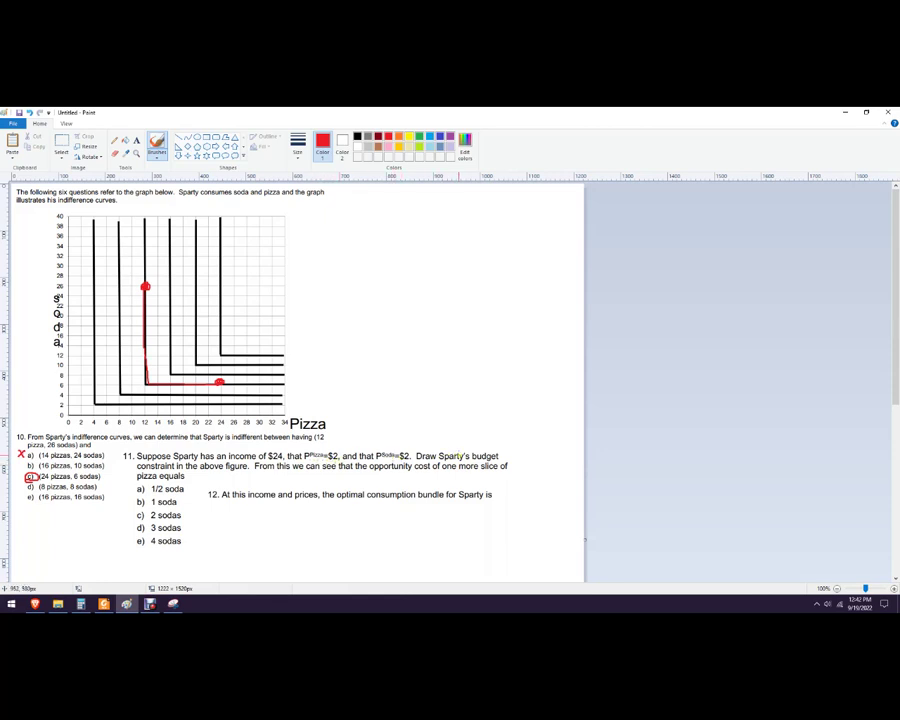
click(179, 136)
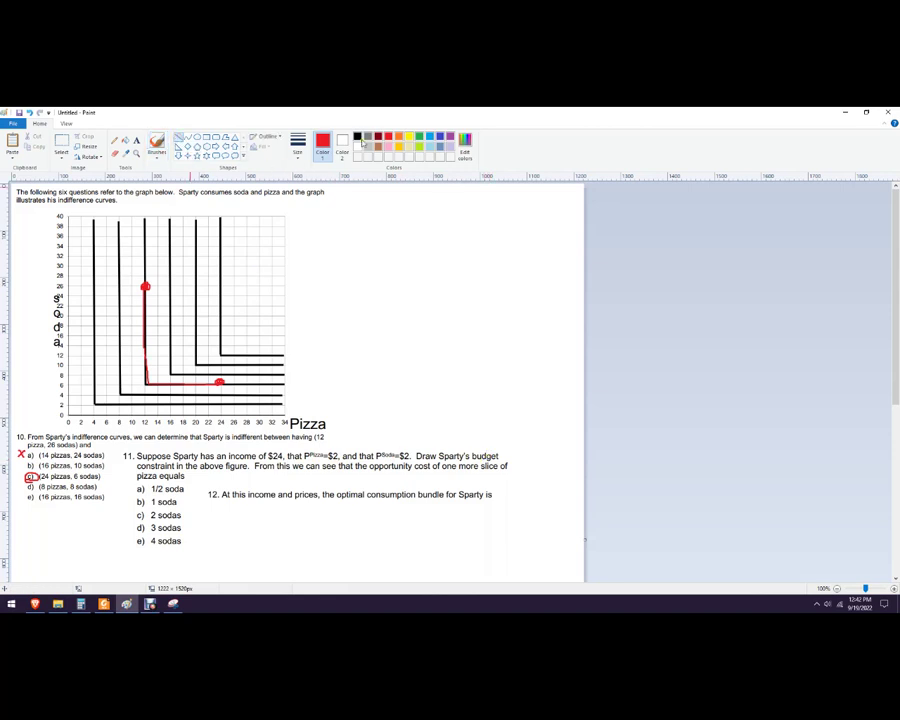
Step: In purple brush, mark 12 sodas on the axis and write M/P beside the graph
click(450, 136)
click(156, 141)
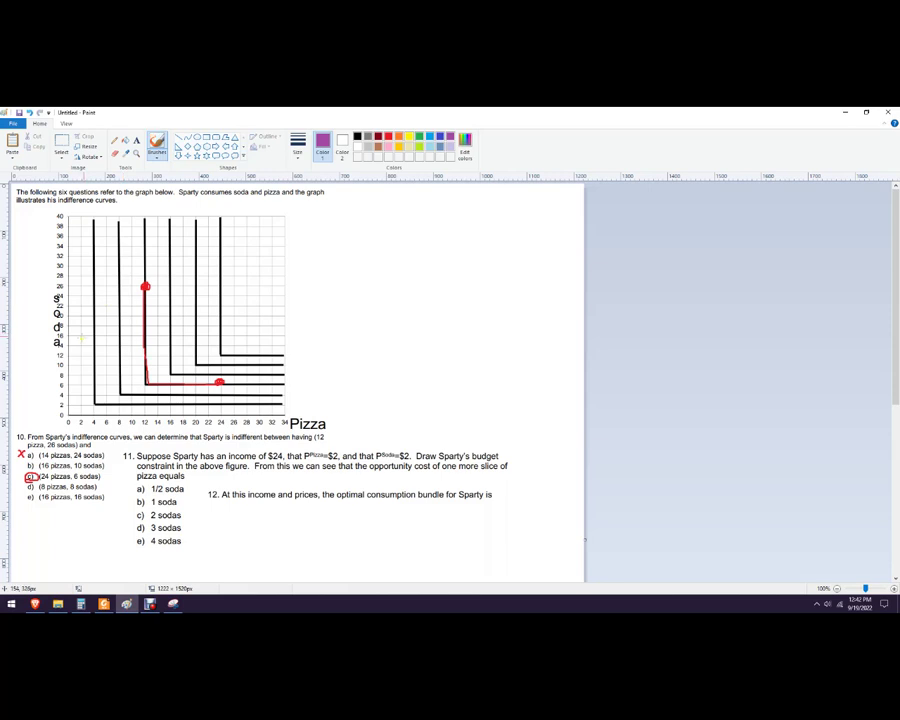
click(66, 355)
mouse_move(336, 447)
mouse_down()
mouse_move(361, 420)
mouse_move(395, 405)
mouse_move(402, 410)
mouse_move(388, 437)
mouse_move(389, 425)
mouse_up()
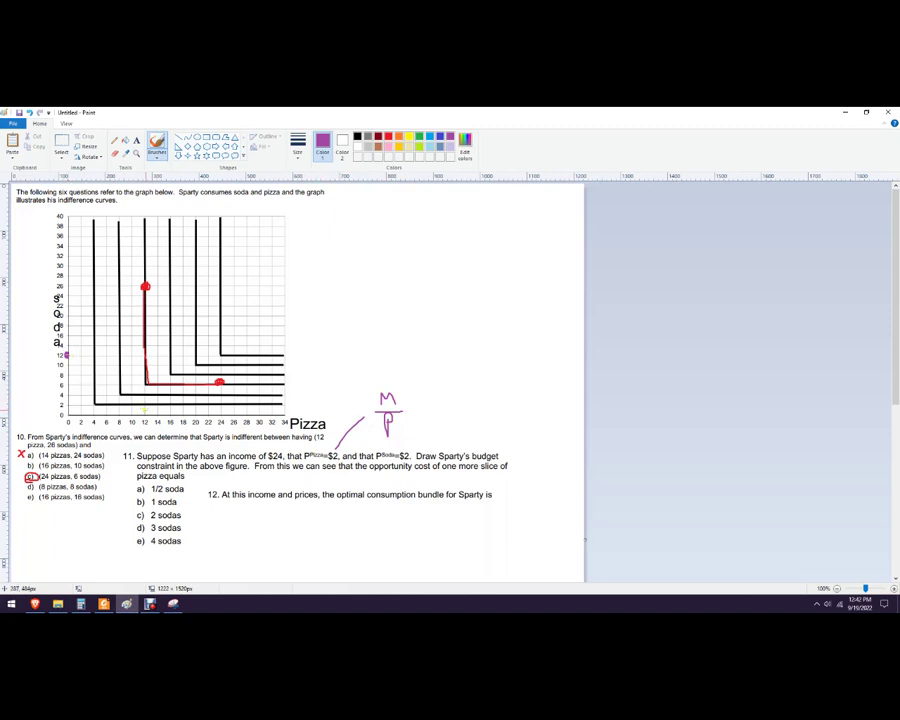
Step: Dot 12 pizzas and the 4 pizzas, 8 sodas budget point, erasing stray dots nearby
click(145, 414)
click(146, 414)
click(93, 366)
click(93, 376)
click(93, 376)
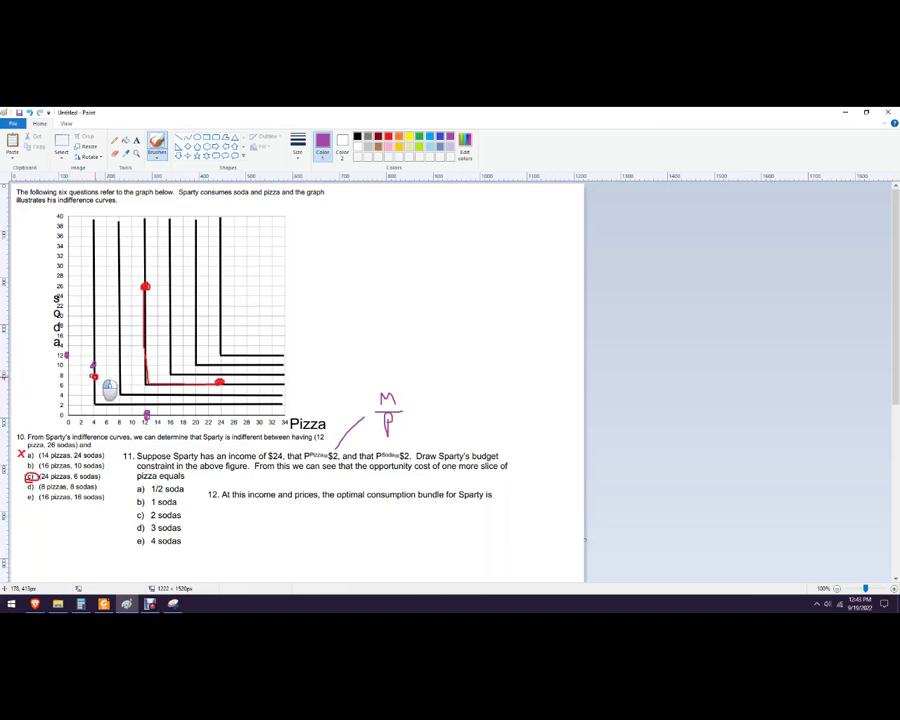
click(114, 152)
drag(93, 362, 93, 378)
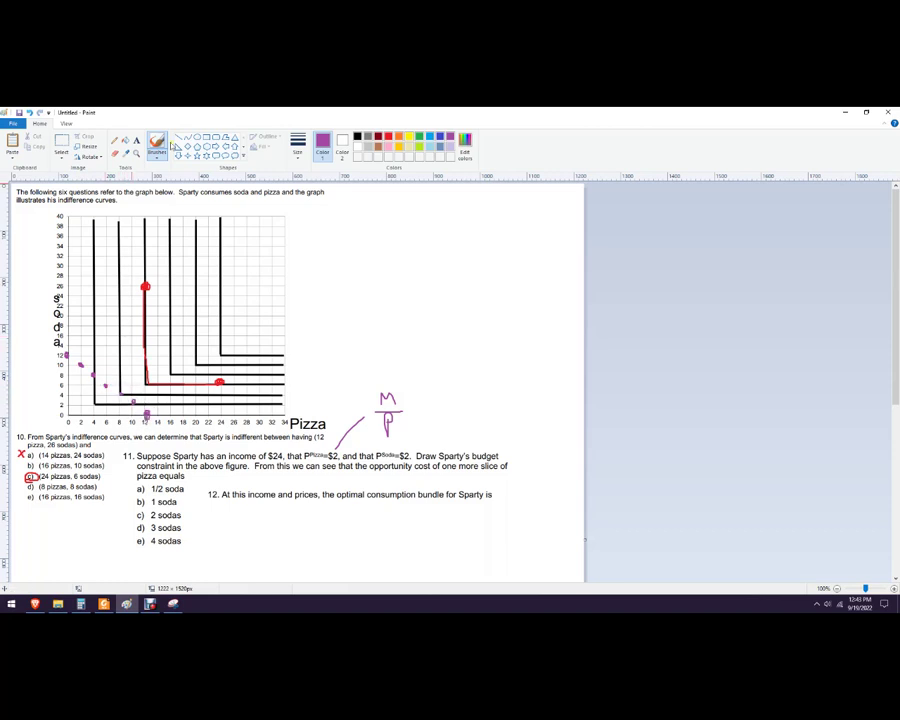
Step: Draw a straight purple budget line from 12 sodas to 12 pizzas
click(177, 137)
mouse_move(63, 352)
mouse_down()
mouse_move(132, 392)
mouse_move(138, 428)
mouse_move(148, 418)
mouse_up()
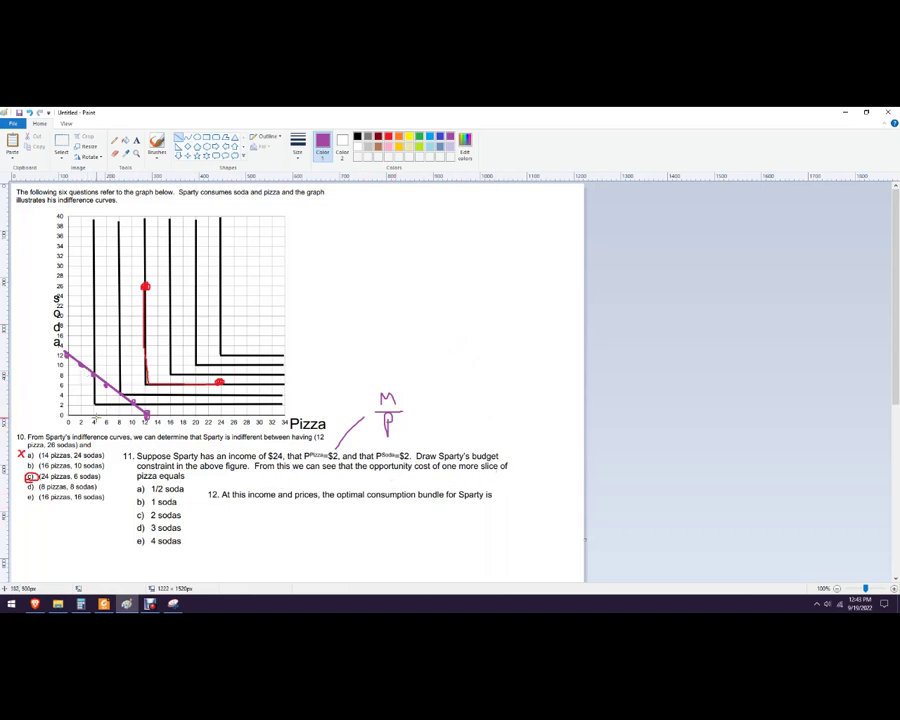
click(157, 141)
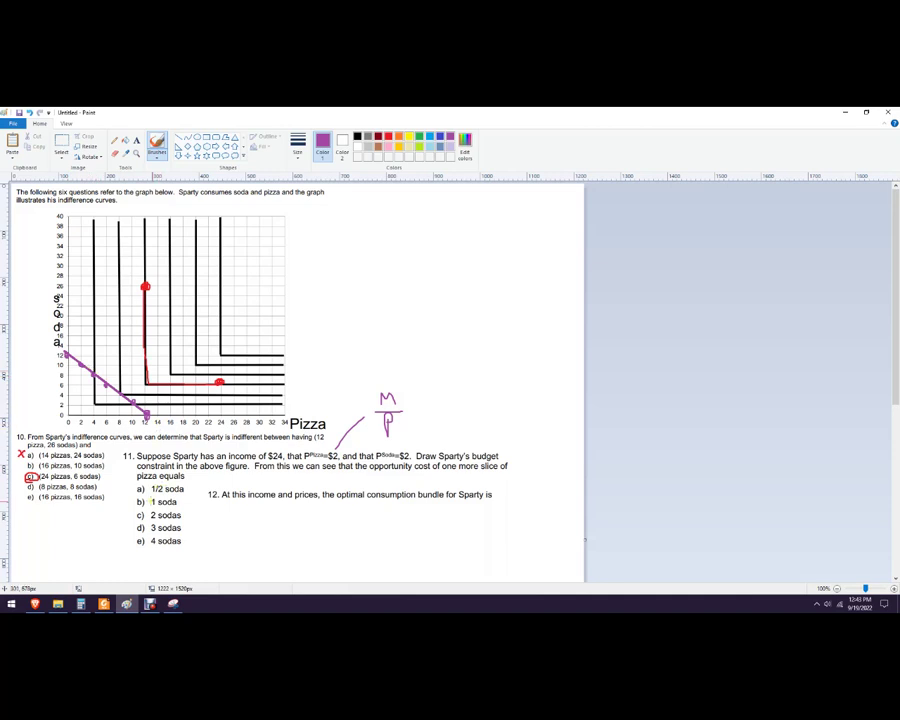
Step: Circle answer b) 1 soda for question 11 and underline question 12's blank in purple
mouse_move(152, 501)
mouse_down()
mouse_move(136, 494)
mouse_move(130, 510)
mouse_move(147, 495)
mouse_up()
drag(322, 507, 419, 514)
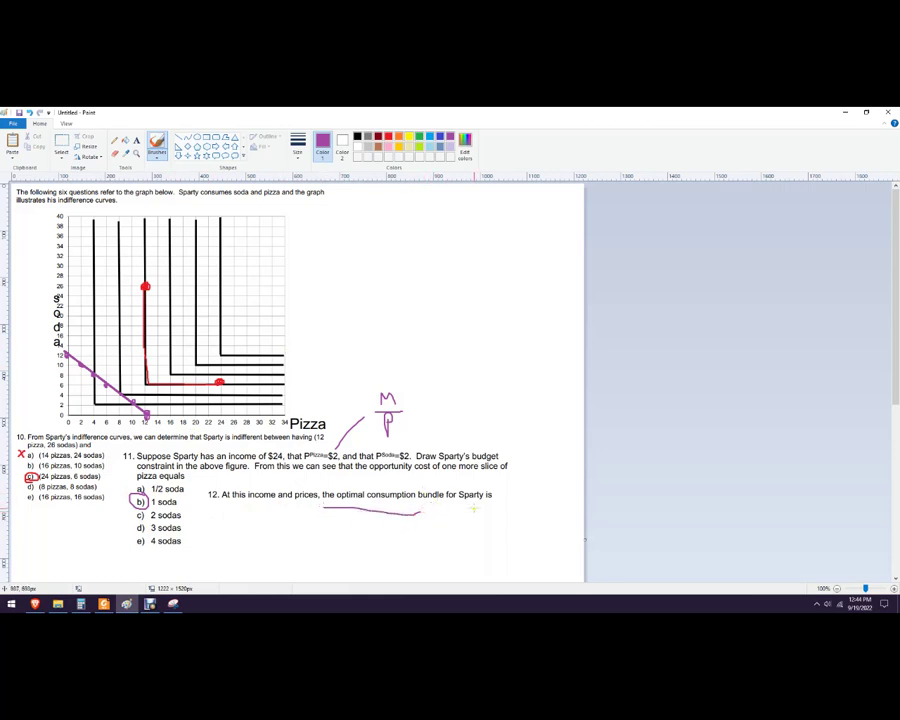
click(388, 136)
scroll(298, 366, up, 2)
Step: In red, dot (4,8), (8,4), (10,2) on the budget line and circle soda 4 and pizza 8
scroll(311, 376, down, 3)
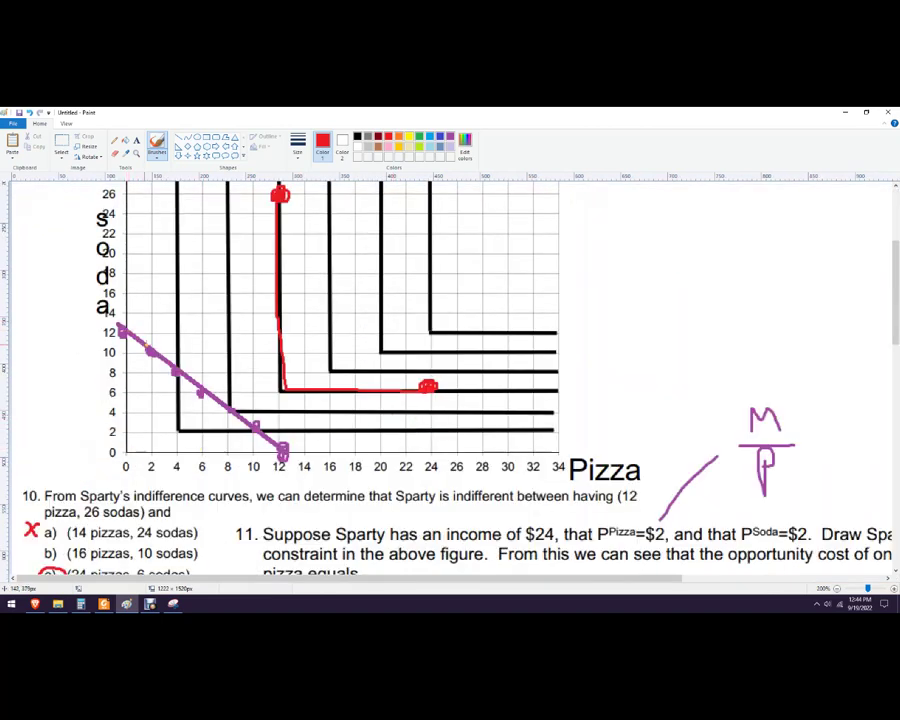
click(177, 370)
click(231, 410)
click(255, 430)
mouse_move(119, 404)
mouse_down()
mouse_move(106, 418)
mouse_move(121, 407)
mouse_up()
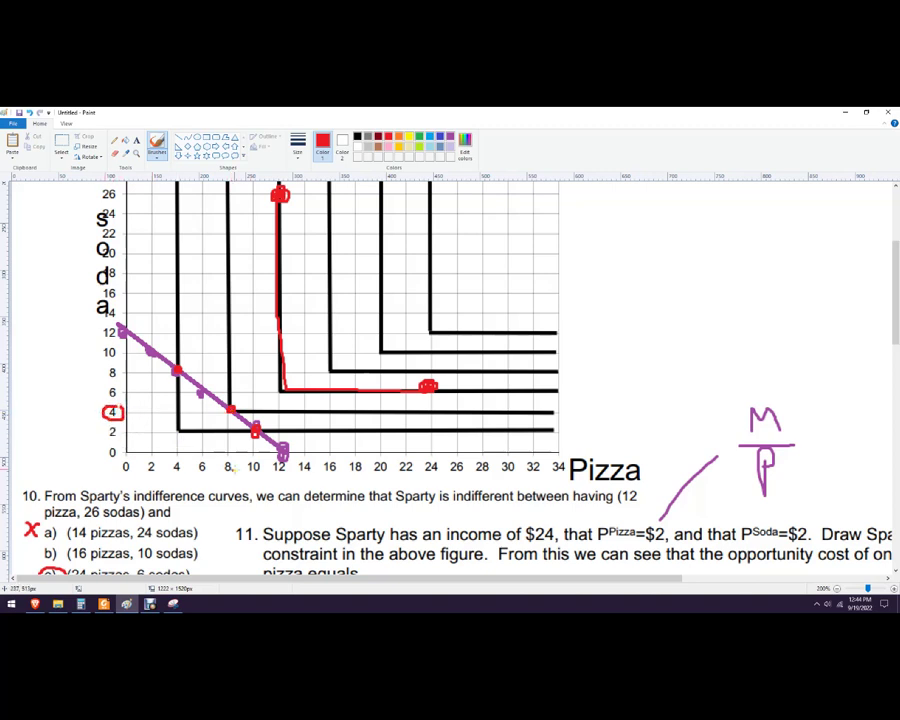
drag(235, 459, 233, 459)
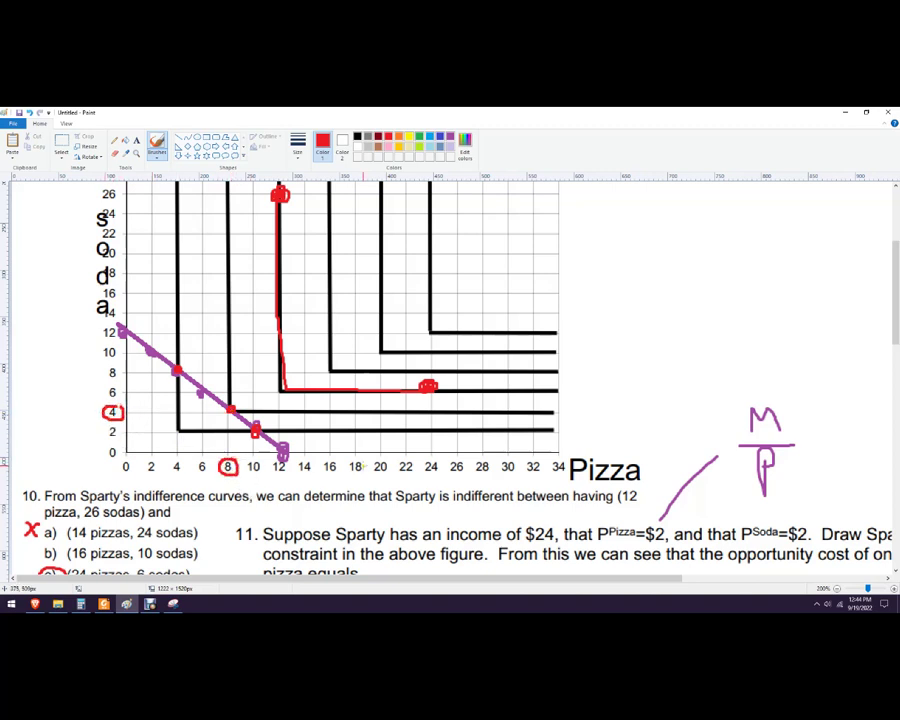